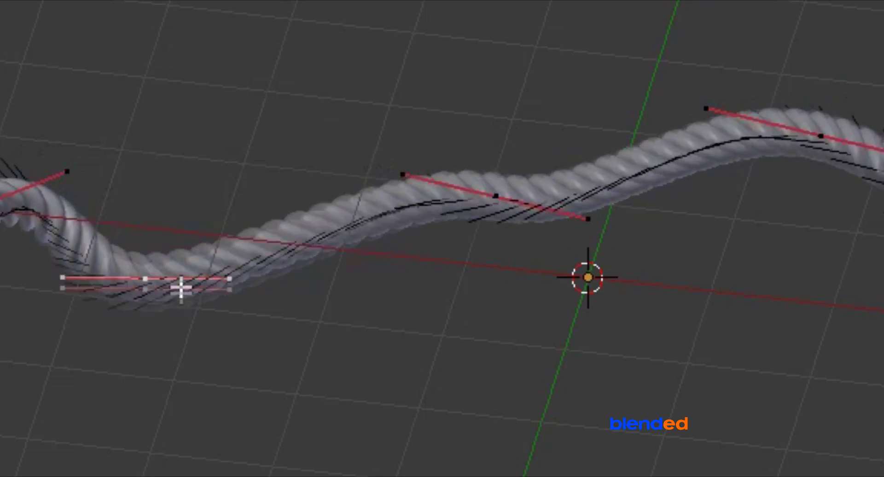
Bend the preview rope by dragging a curve point down, then select the default cube.
drag(181, 289, 333, 332)
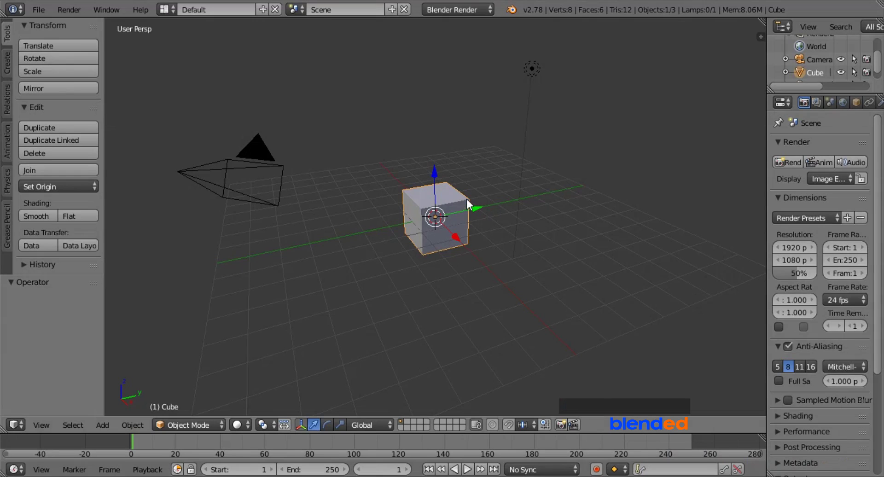
right_click(456, 209)
Select all objects and delete them, emptying the scene.
key(a)
key(a)
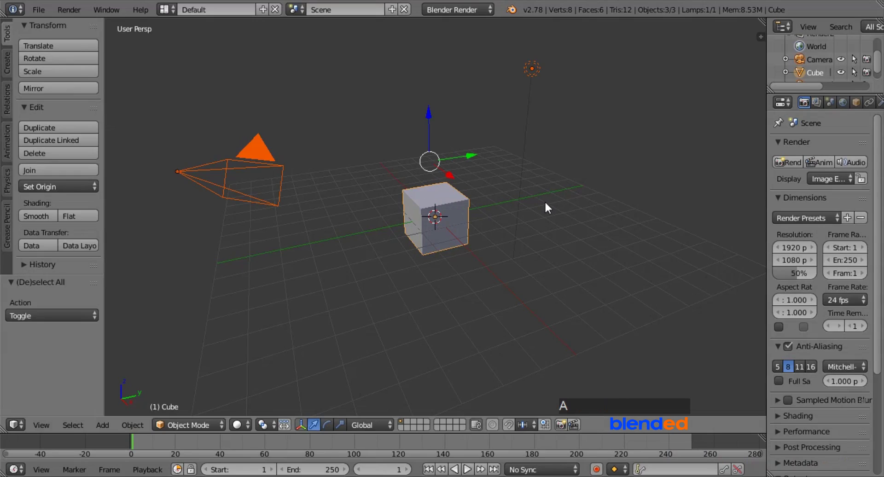
key(x)
key(Return)
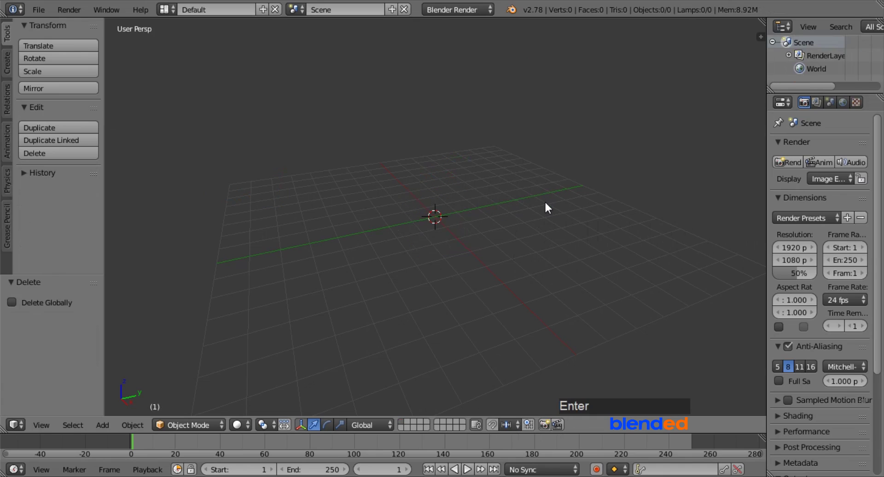
Add a mesh circle and rotate it 90° around X.
click(7, 62)
click(42, 82)
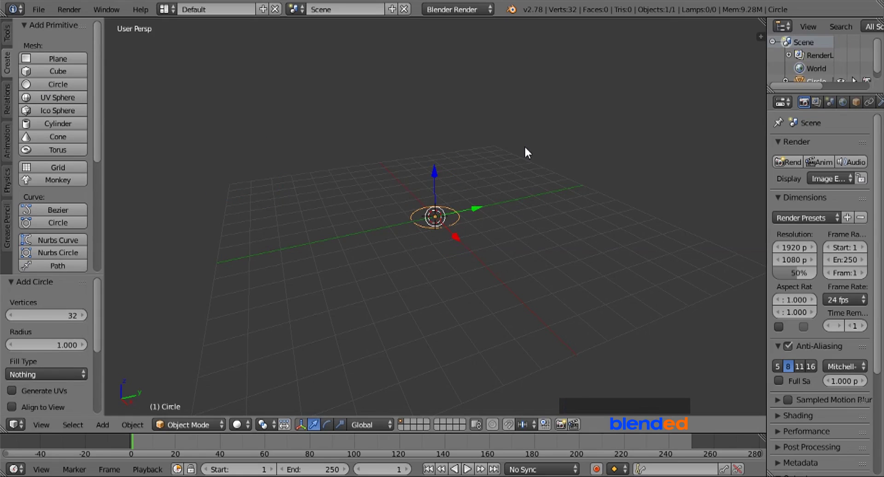
key(r)
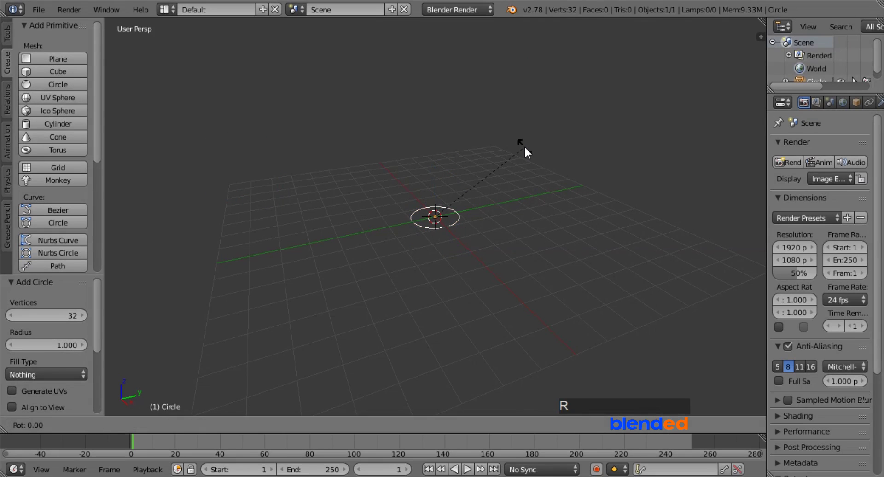
text(x90)
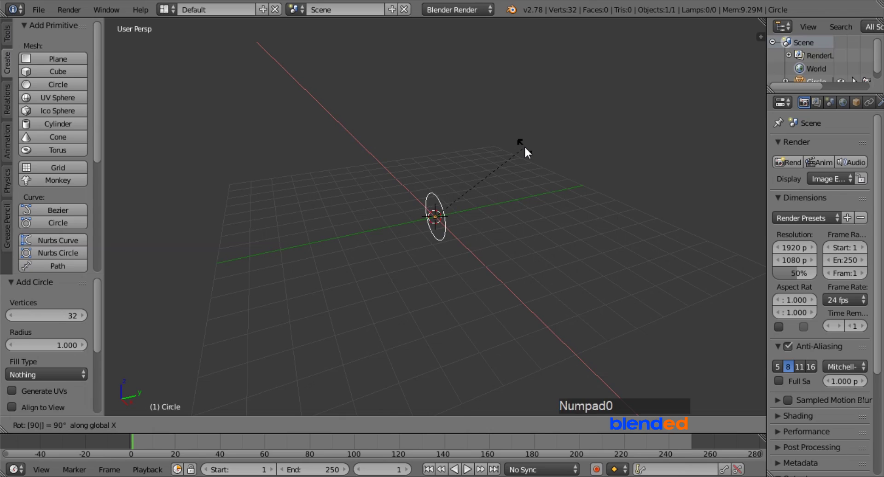
key(Return)
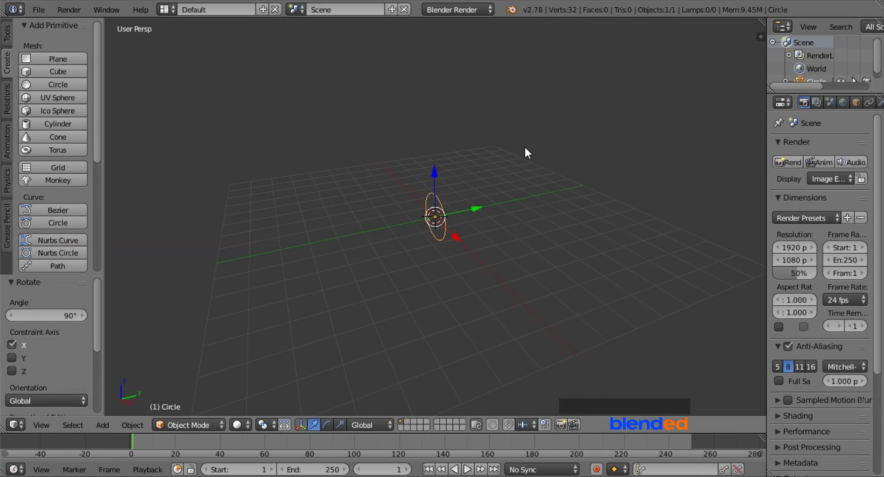
In orthographic front view, scale the circle to 0.1, frame it and enter Edit Mode.
key(KP_1)
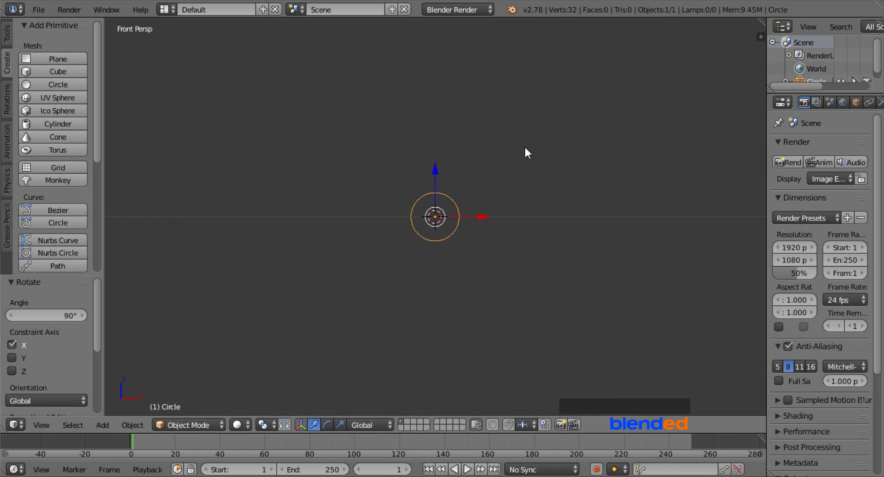
key(KP_5)
key(s)
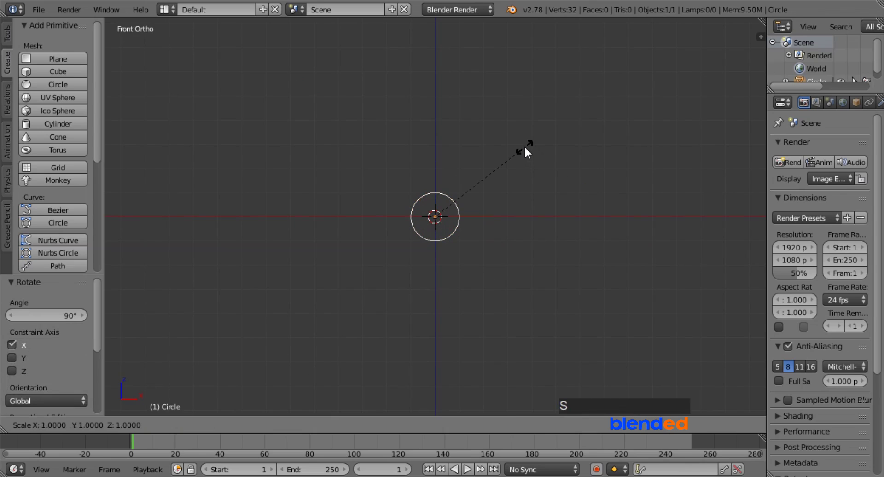
key(KP_Decimal)
key(KP_1)
key(Return)
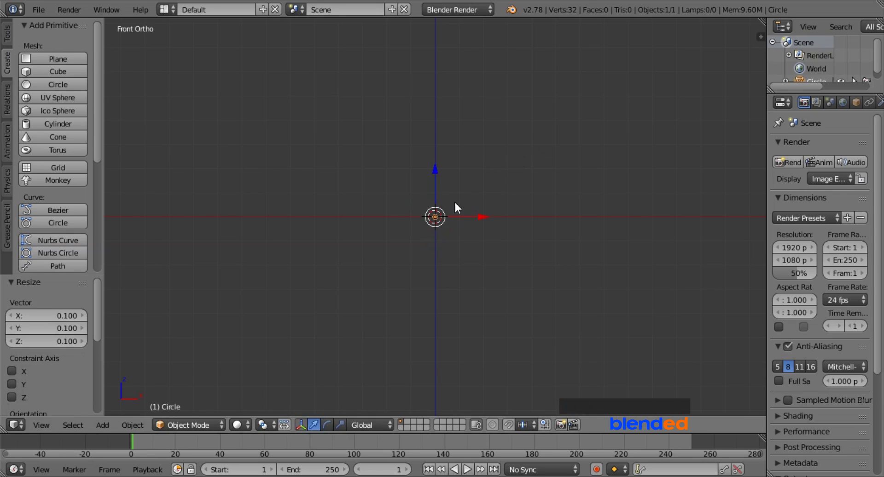
key(KP_Decimal)
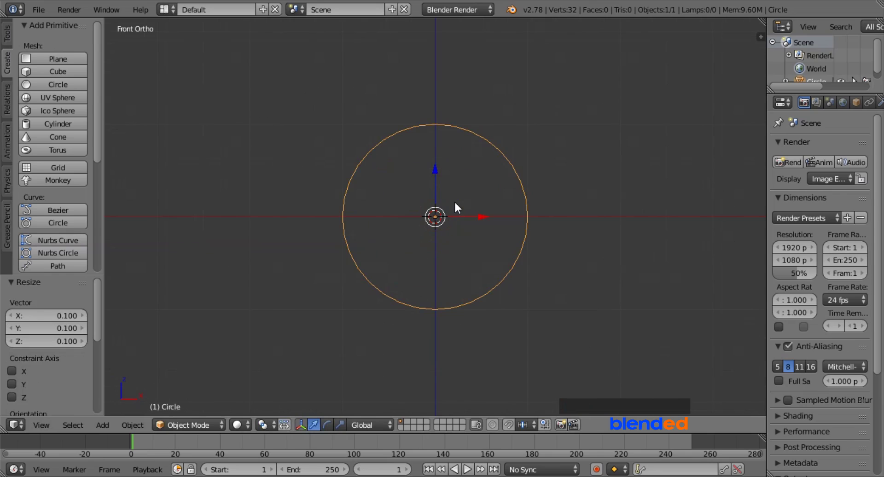
key(Tab)
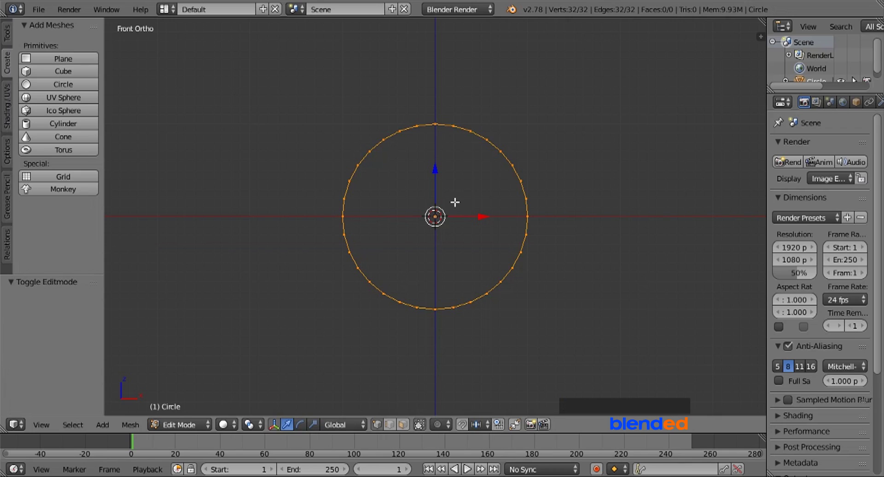
Move all the circle's vertices 0.1 along X and return to Object Mode.
key(g)
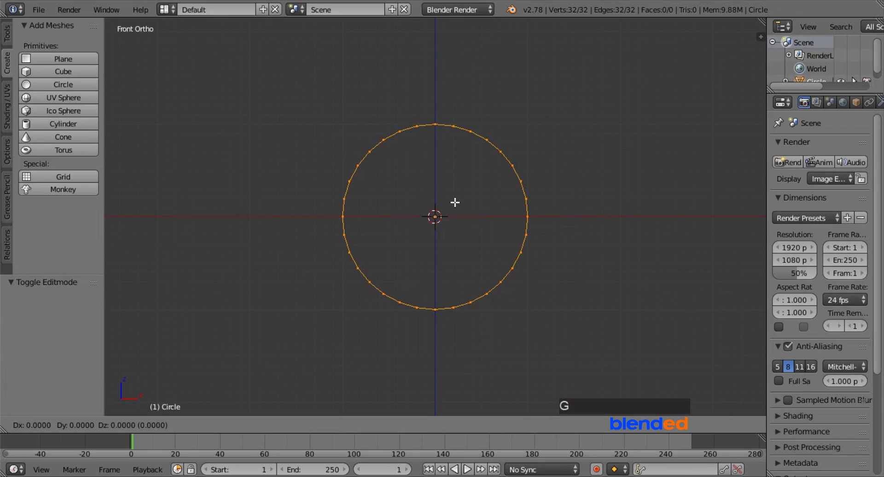
key(x)
key(KP_Decimal)
key(KP_1)
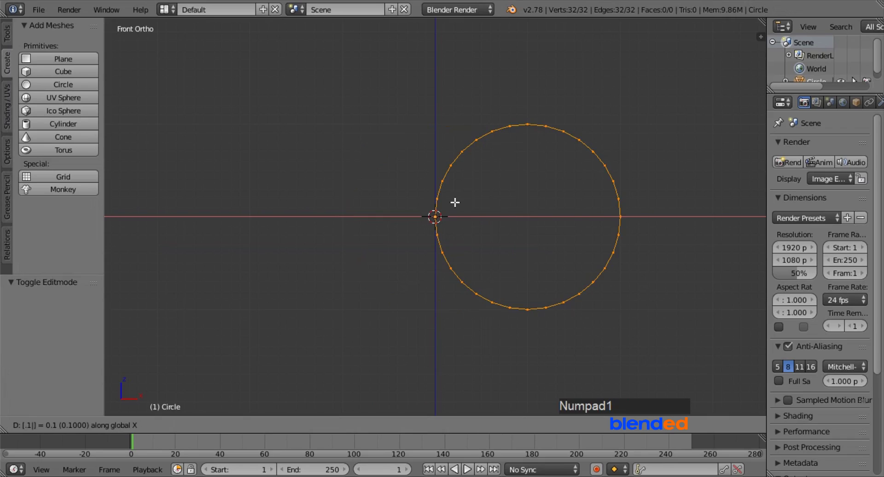
key(Return)
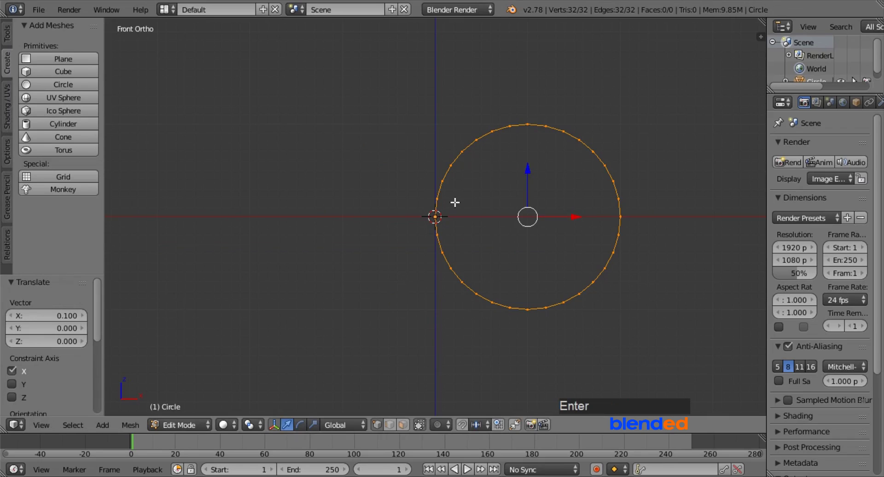
key(Tab)
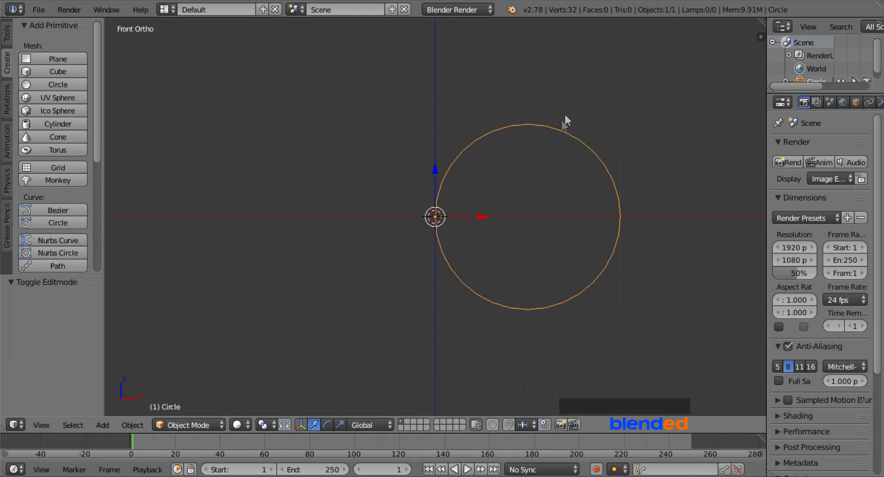
middle_drag(565, 115, 504, 185)
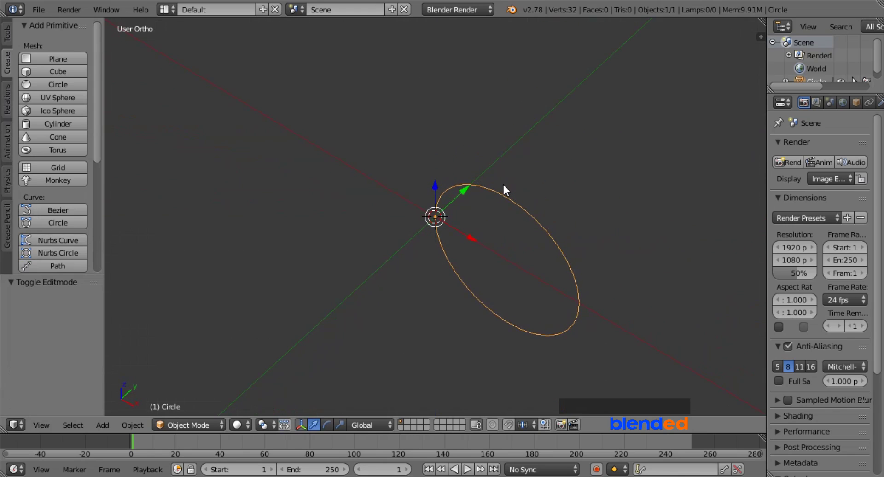
Scale the circle to 0.5 and add a duplicate rotated 90° about Z.
text(s0.5)
key(Return)
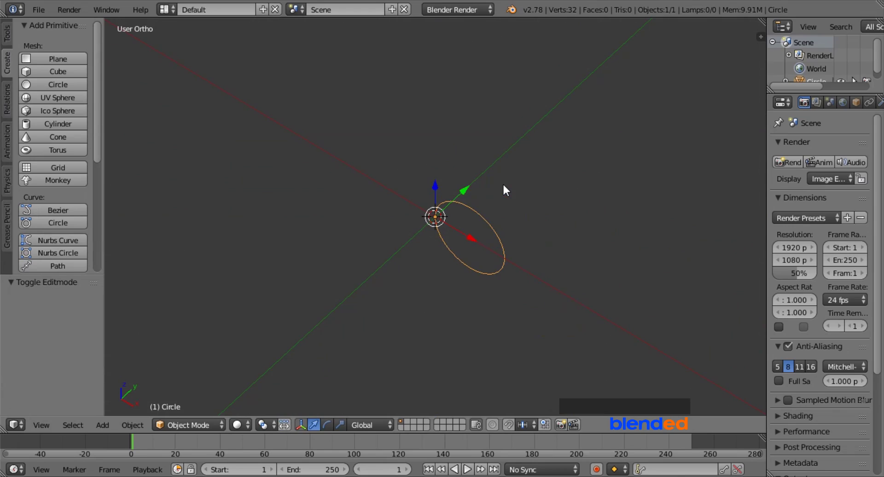
key(shift+d)
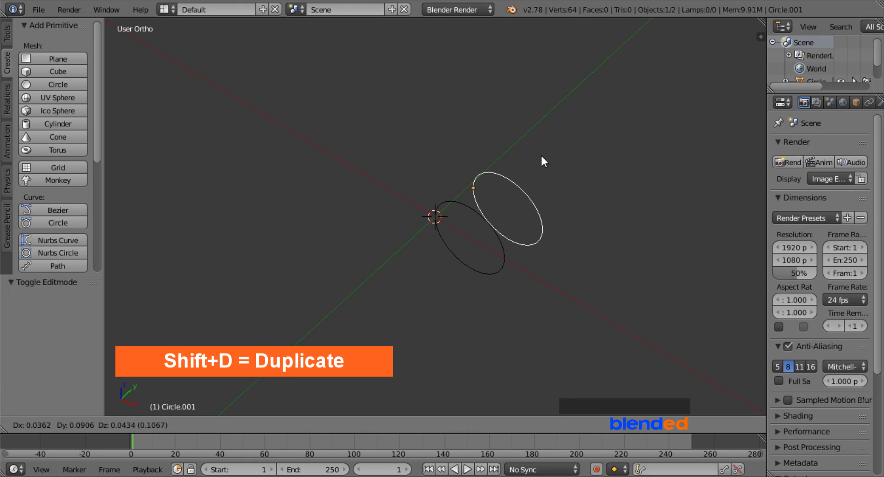
key(r)
key(z)
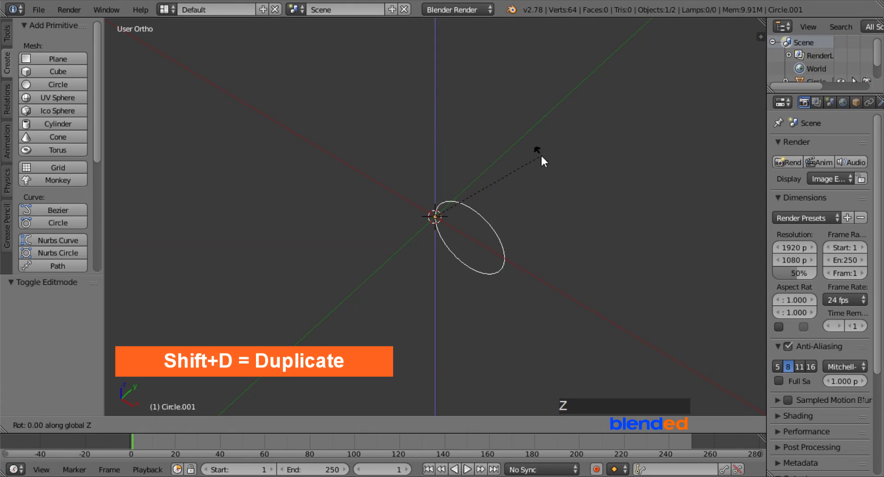
text(90)
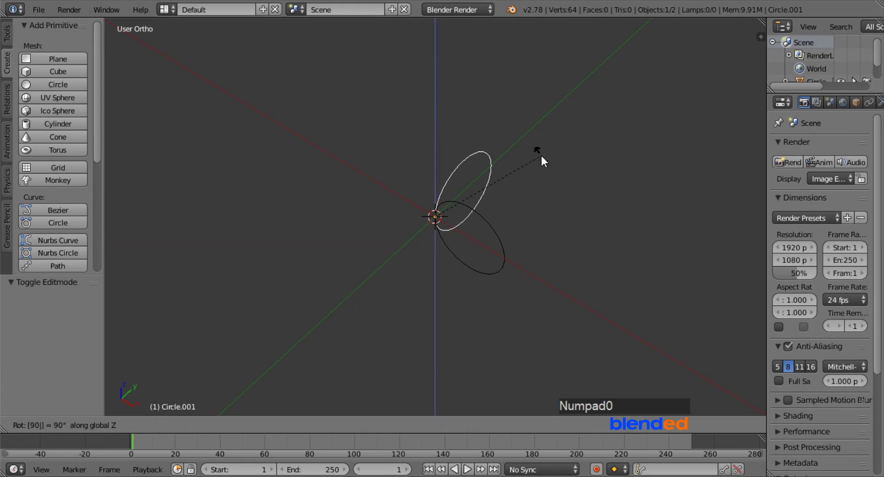
key(Return)
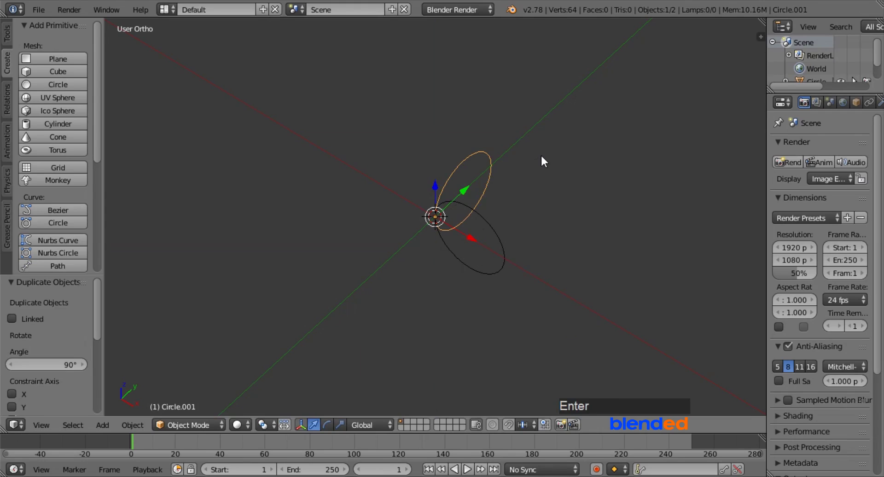
Repeat the duplicate-and-rotate twice to make a third and fourth copy.
key(shift)
key(shift+r)
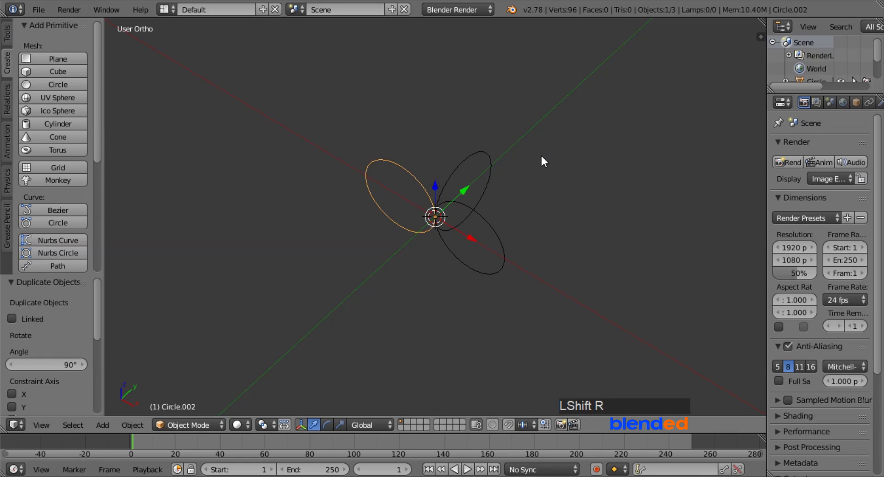
key(shift+r)
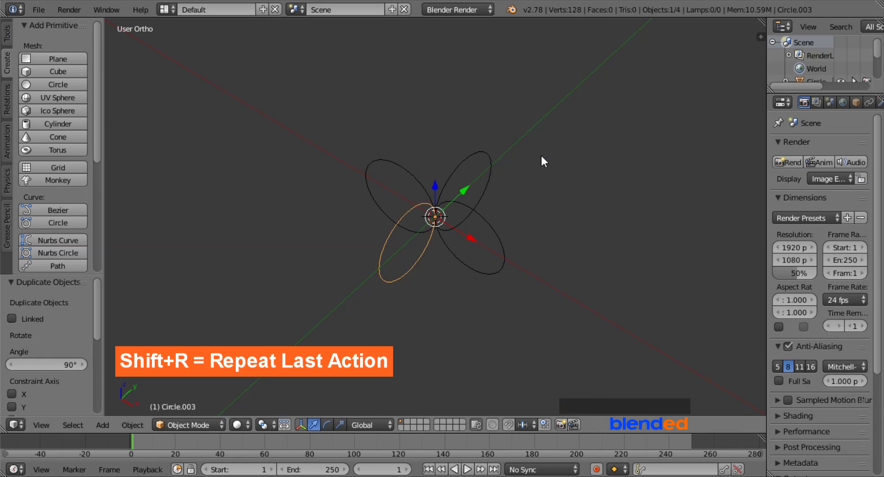
Select all four ellipses and join them with Ctrl+J.
shift+right_click(393, 161)
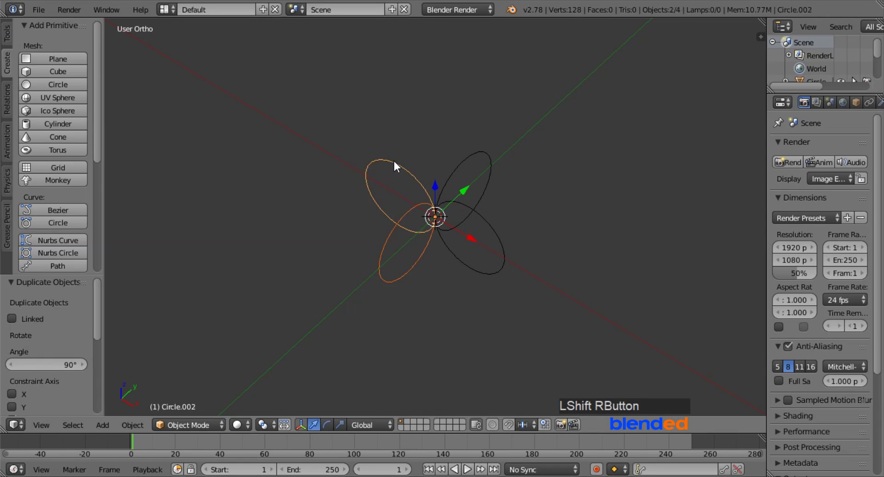
shift+right_click(463, 170)
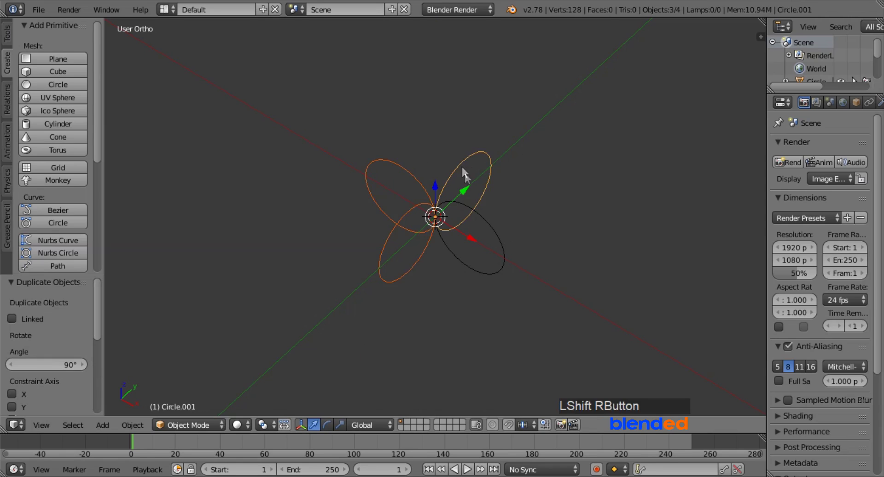
shift+right_click(478, 209)
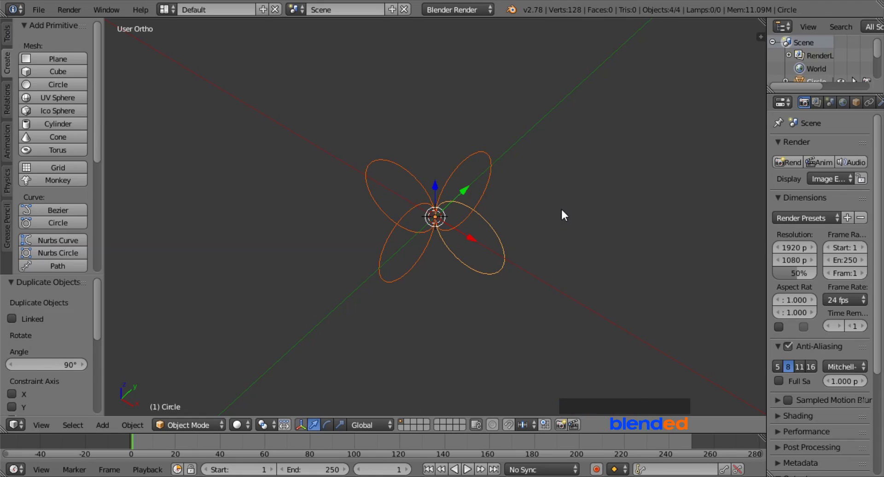
key(ctrl+j)
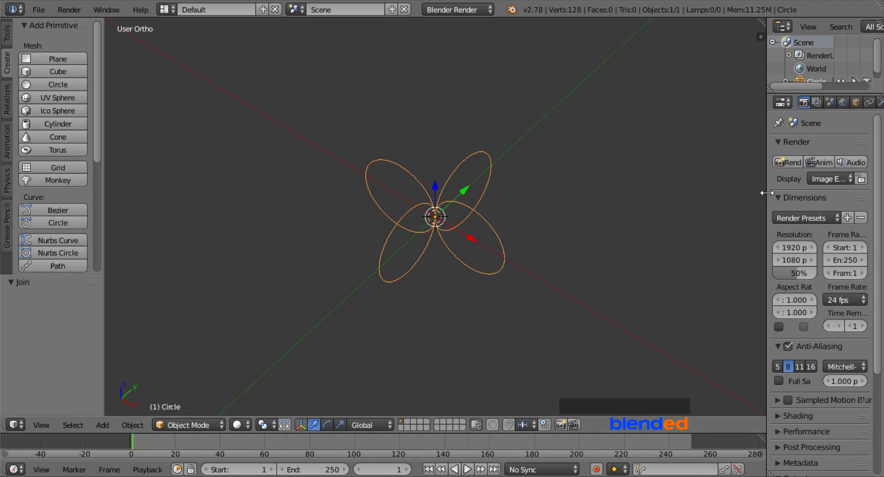
Add a Screw modifier with axis Y and screw offset 8.100.
drag(767, 198, 692, 198)
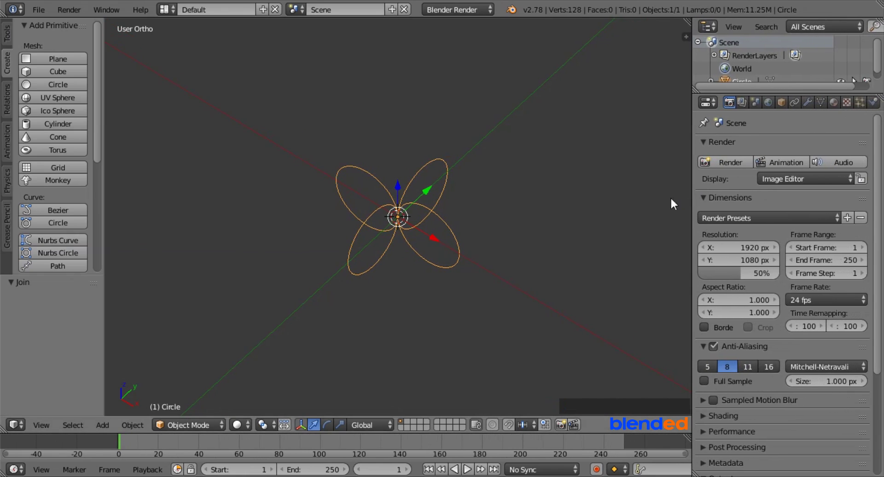
click(808, 103)
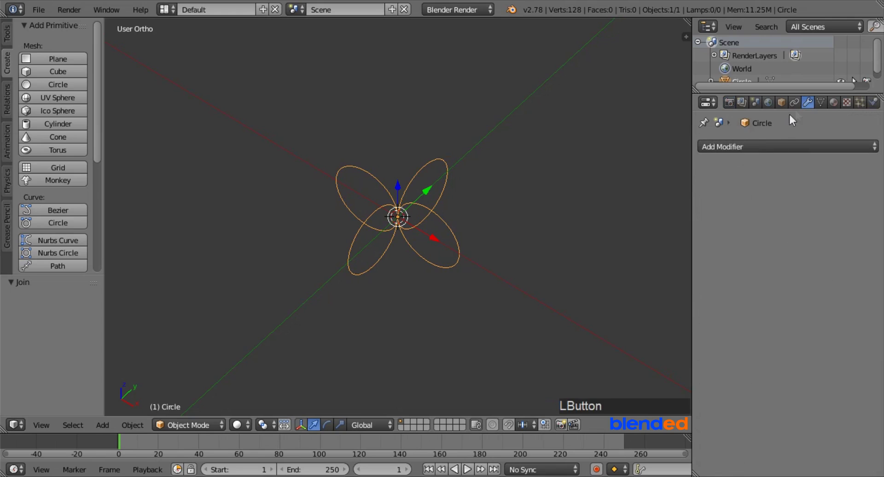
click(767, 143)
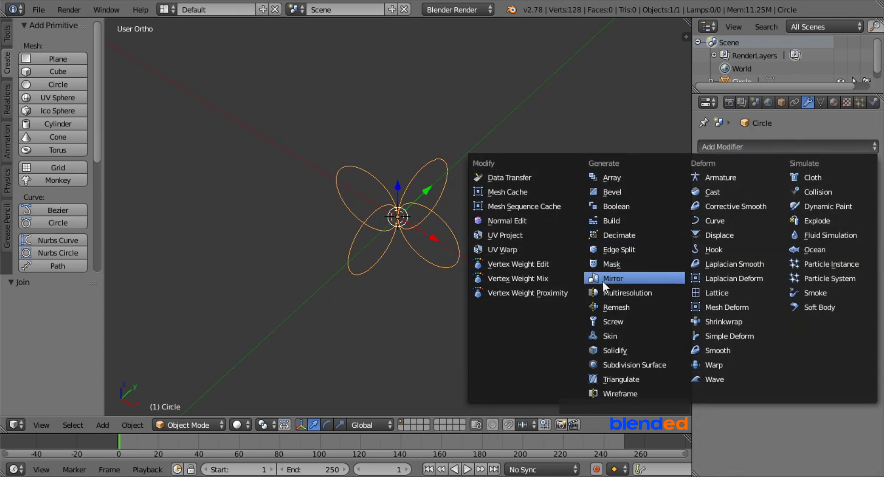
click(614, 321)
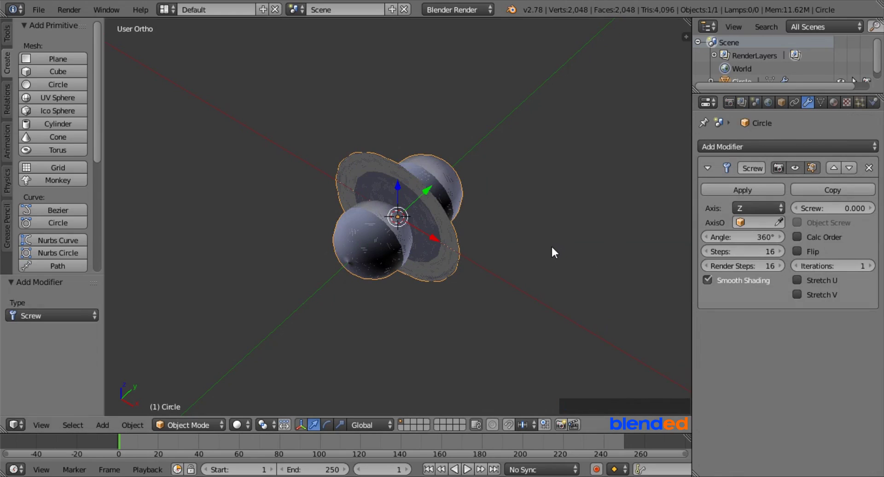
click(749, 208)
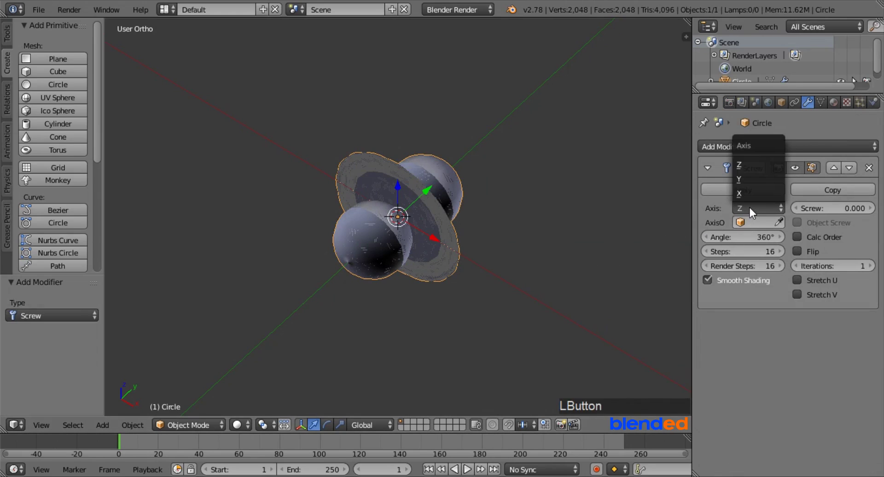
click(747, 181)
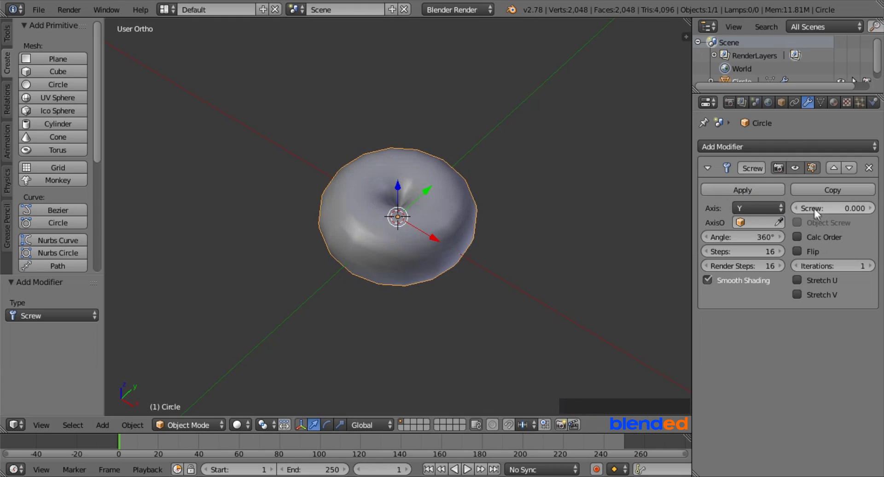
drag(814, 207, 861, 208)
Raise the Screw iterations to 3, framing the lengthened helix.
middle_drag(499, 239, 483, 203)
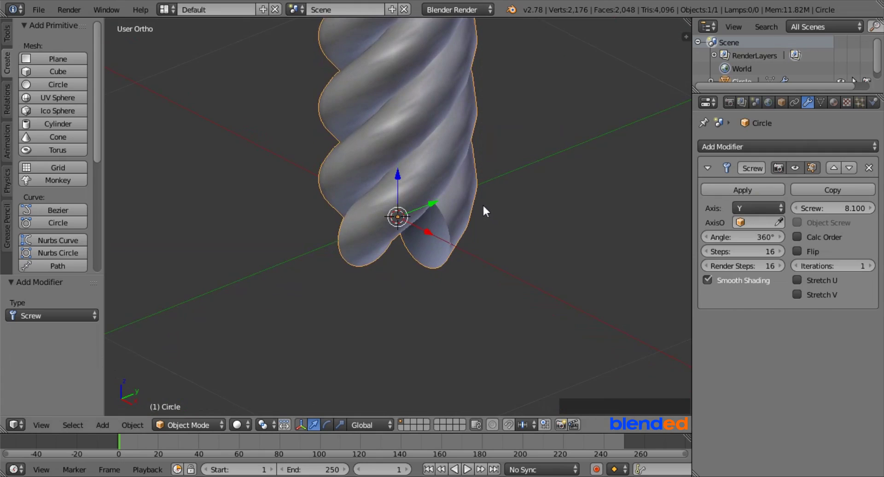
scroll(475, 207, down, 4)
shift+middle_drag(436, 180, 401, 340)
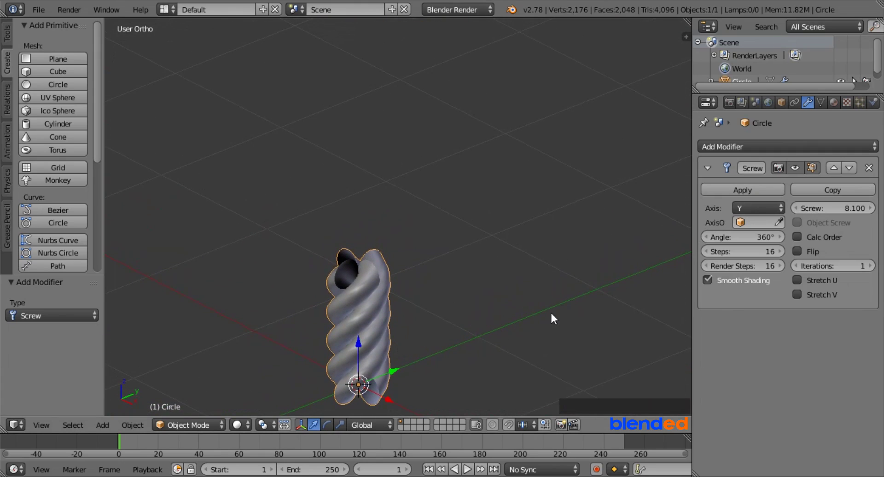
click(871, 265)
click(871, 266)
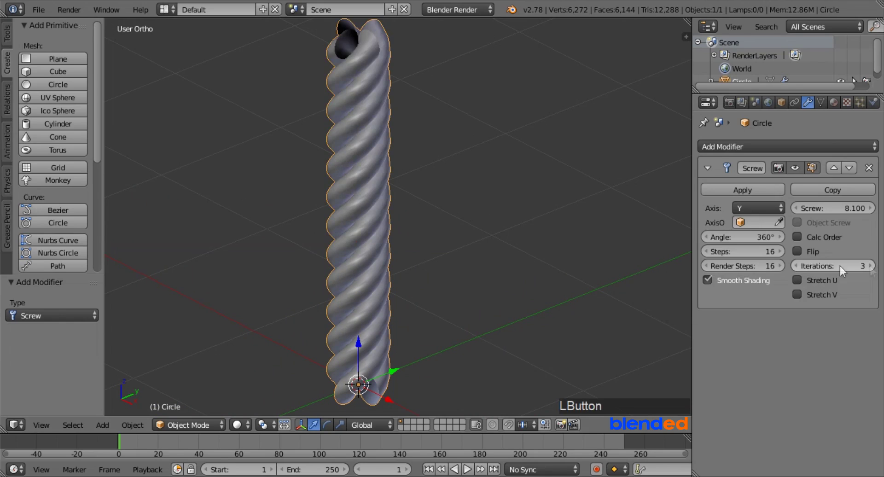
scroll(502, 266, down, 3)
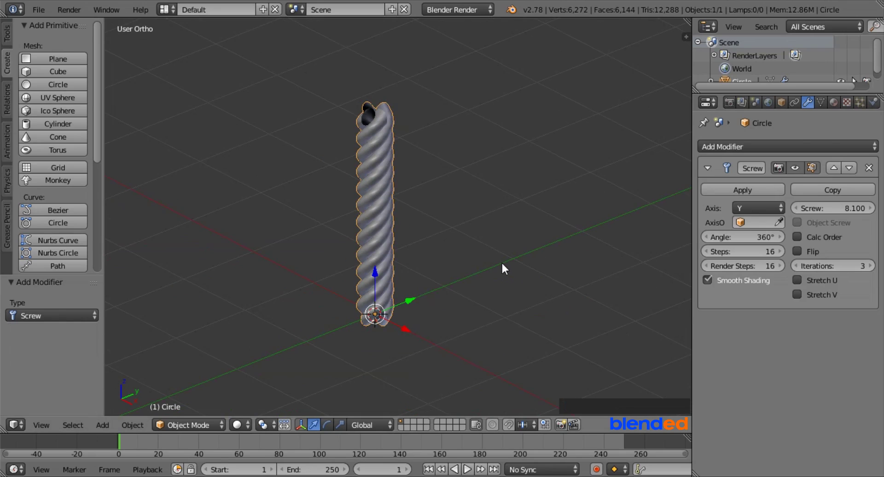
shift+middle_drag(501, 262, 485, 238)
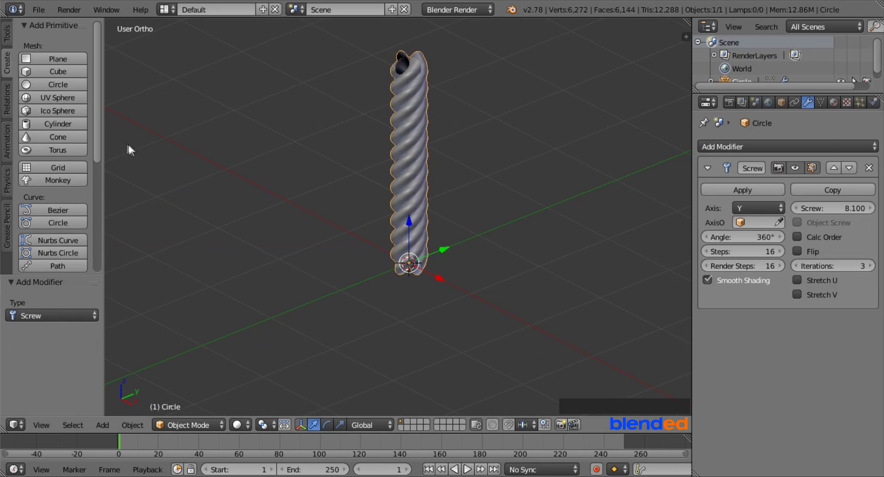
Add a Bezier curve, scale it by 5 and enter Edit Mode.
click(51, 212)
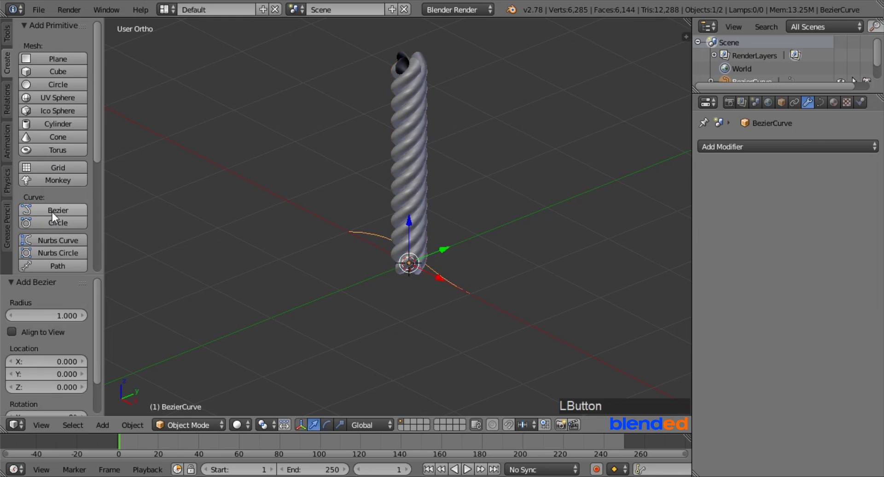
middle_drag(231, 221, 299, 229)
key(s)
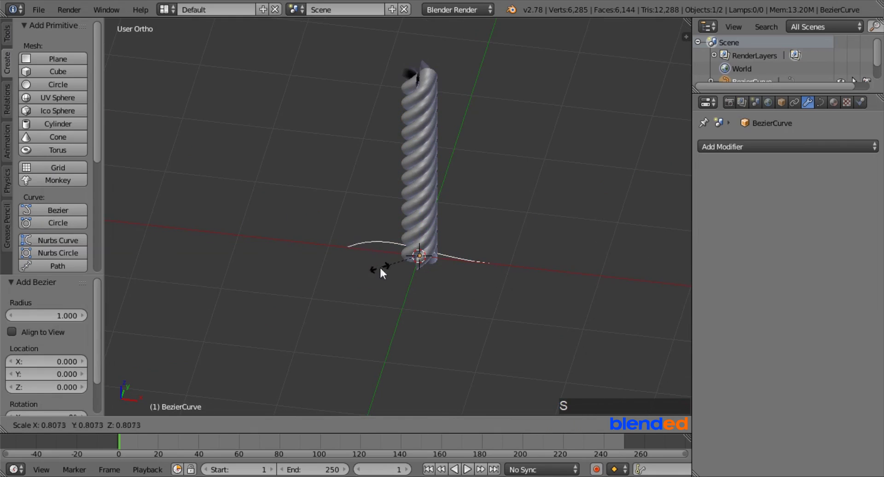
key(KP_5)
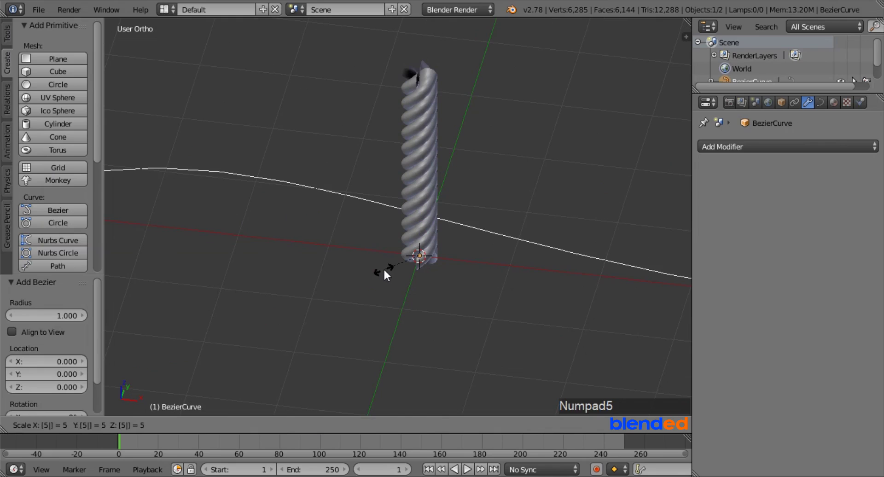
key(Return)
scroll(394, 269, down, 5)
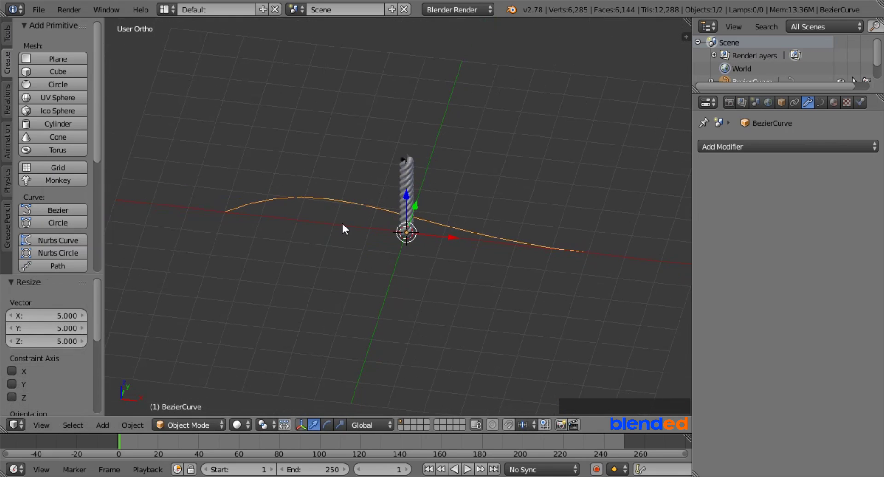
key(Tab)
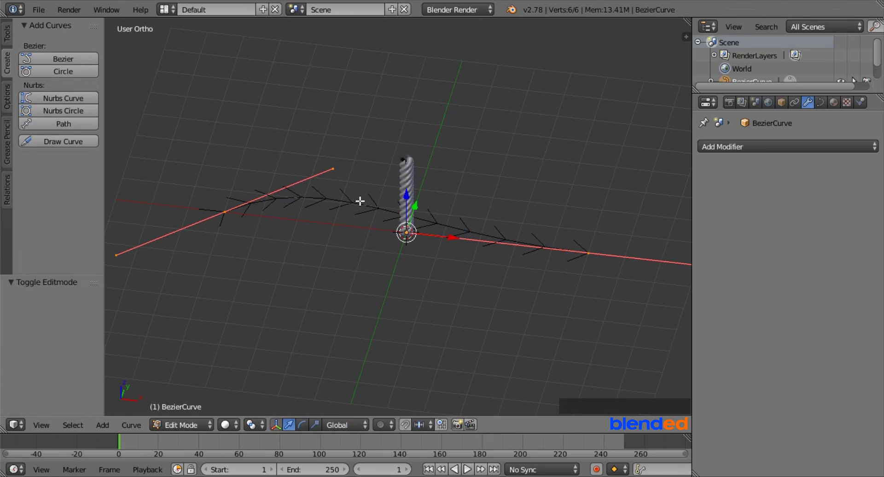
Subdivide the Bezier curve with 3 cuts and return to Object Mode.
key(w)
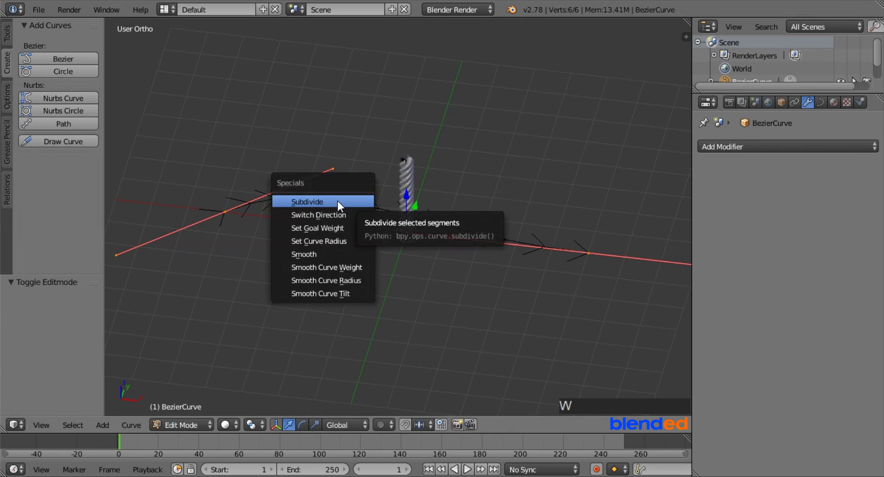
click(338, 201)
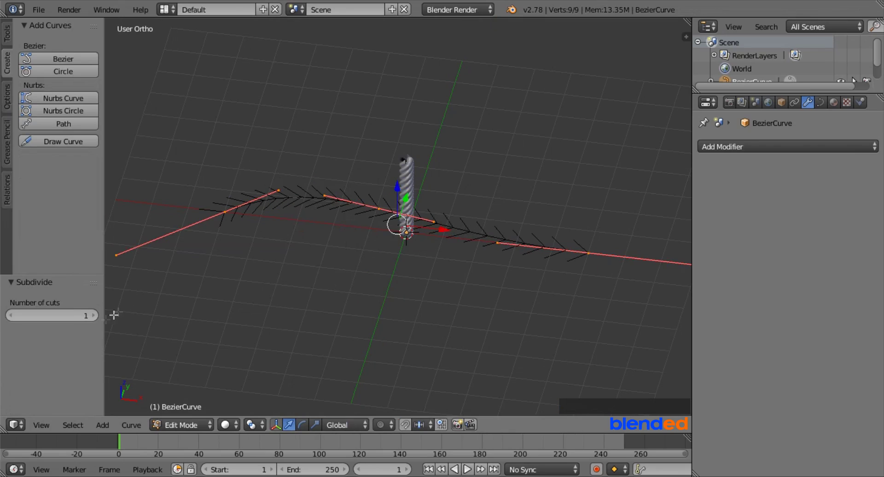
click(92, 316)
click(93, 316)
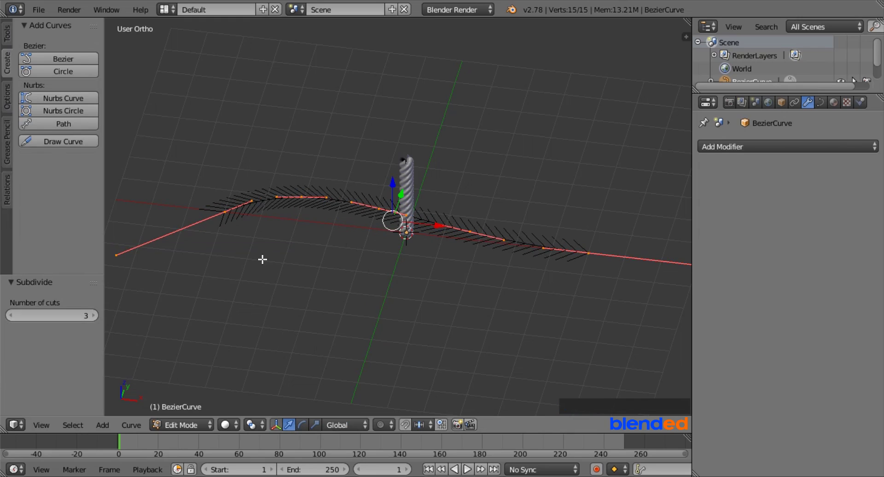
key(Tab)
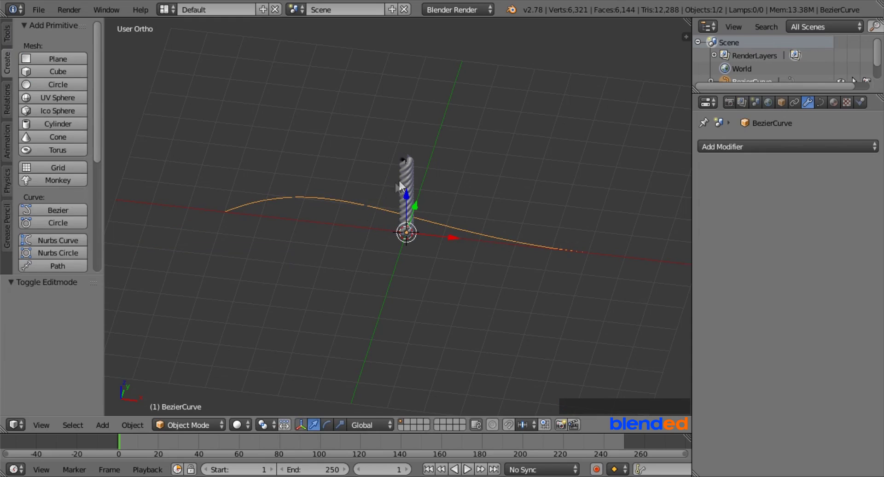
Give the spiral a Curve modifier using BezierCurve with Z deformation axis.
right_click(409, 170)
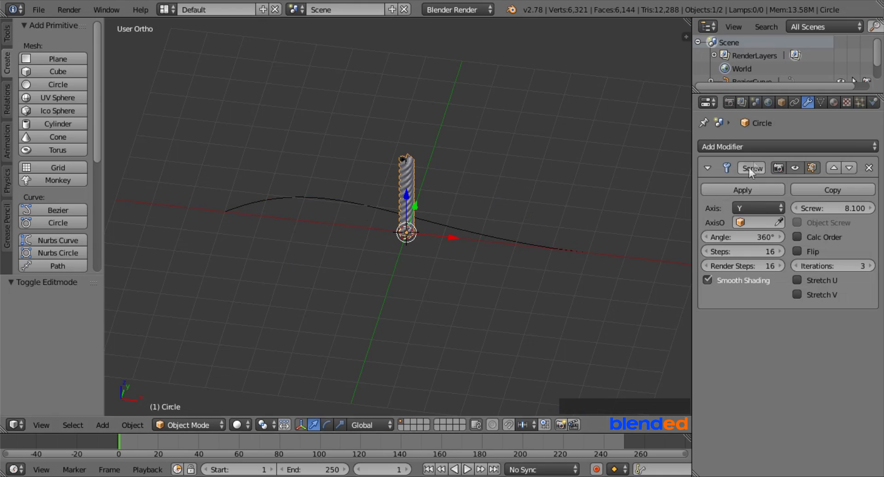
click(758, 145)
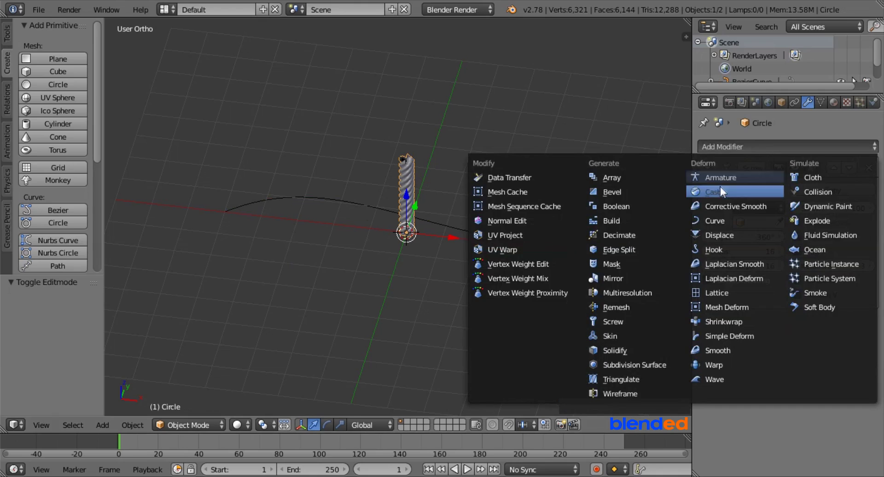
click(716, 221)
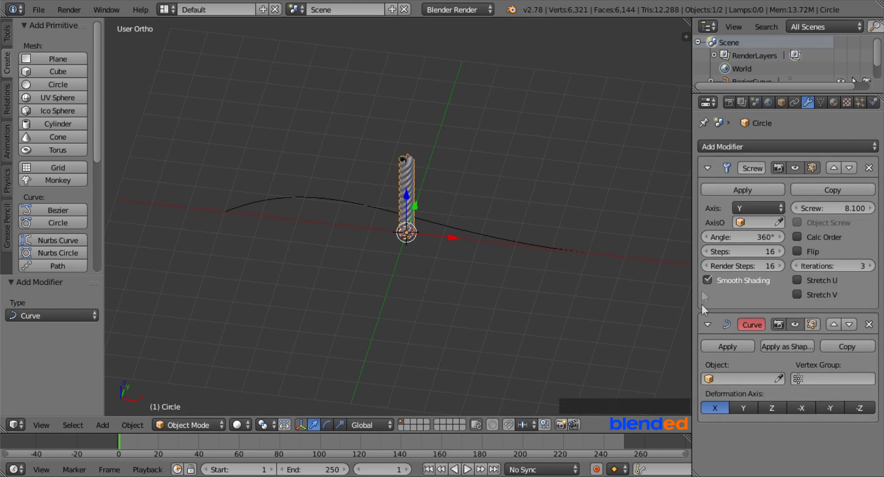
click(707, 377)
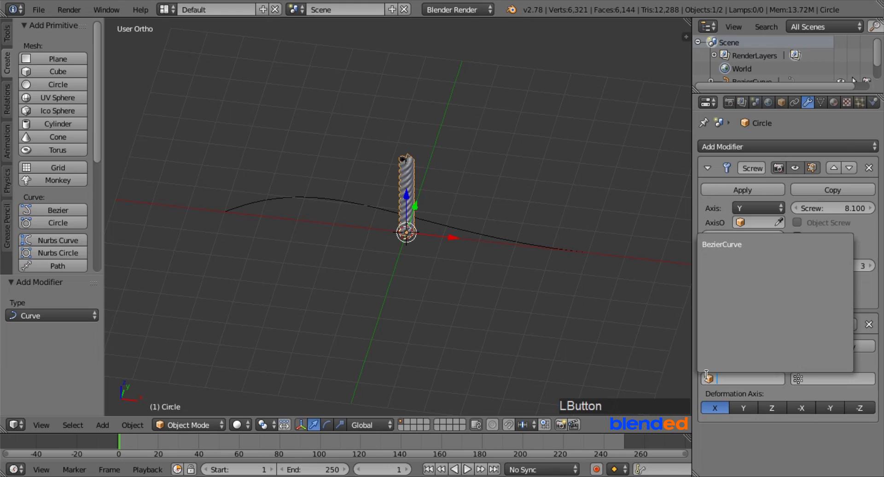
click(733, 245)
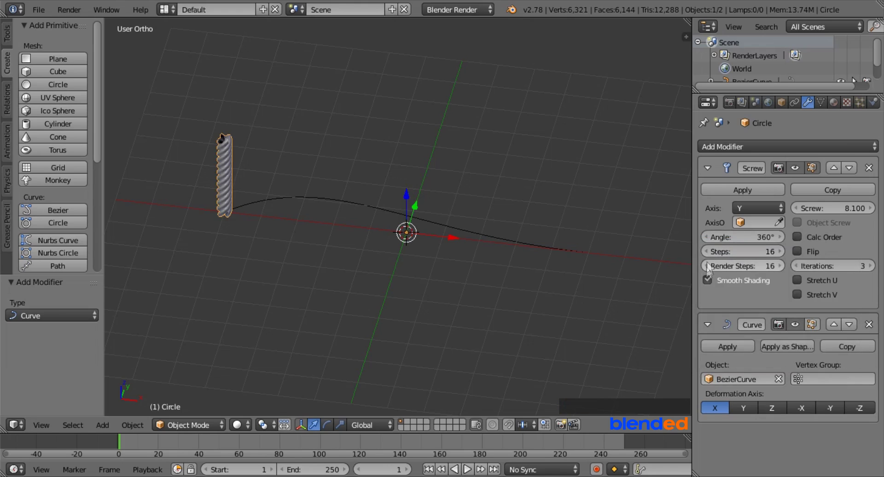
click(771, 409)
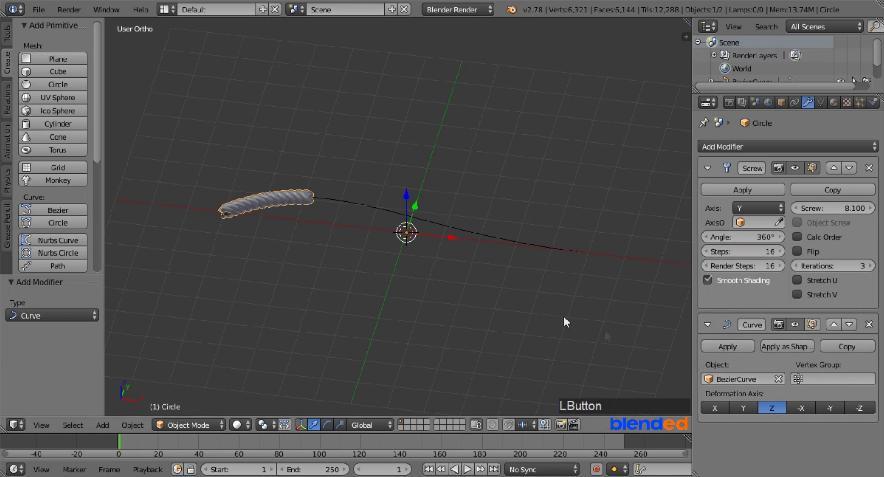
scroll(290, 183, up, 5)
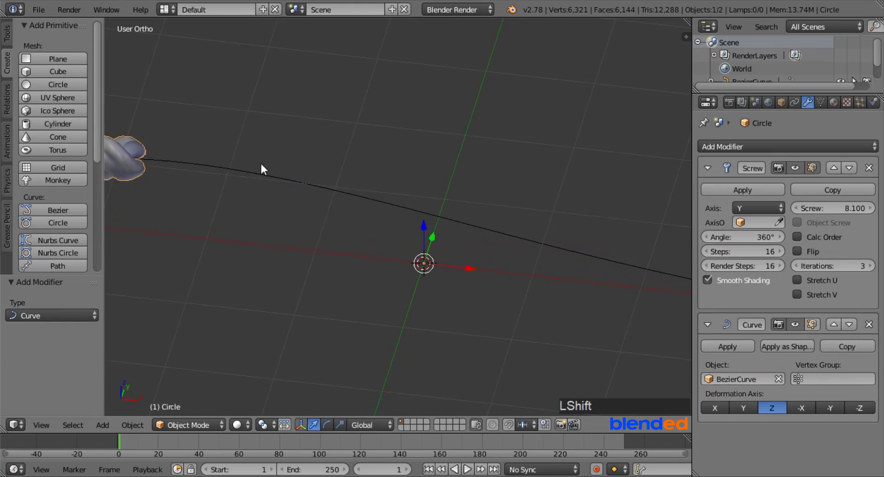
Step the Screw modifier's Iterations up to 10, panning to follow the rope's end.
shift+middle_drag(261, 165, 444, 180)
scroll(327, 159, up, 4)
scroll(327, 159, down, 6)
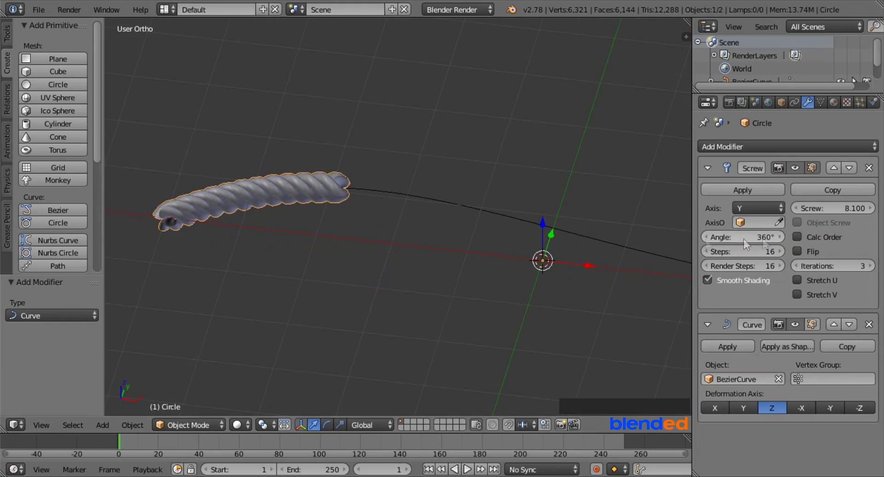
click(871, 266)
click(872, 266)
click(872, 267)
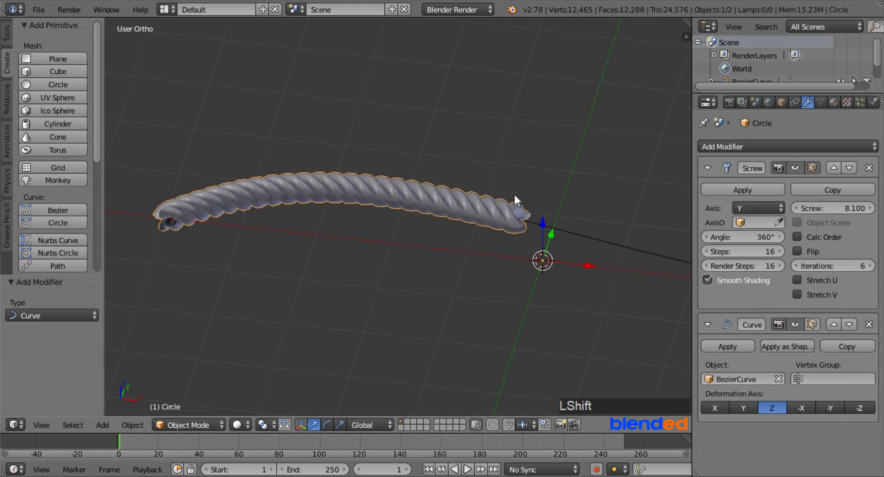
shift+middle_drag(514, 192, 249, 161)
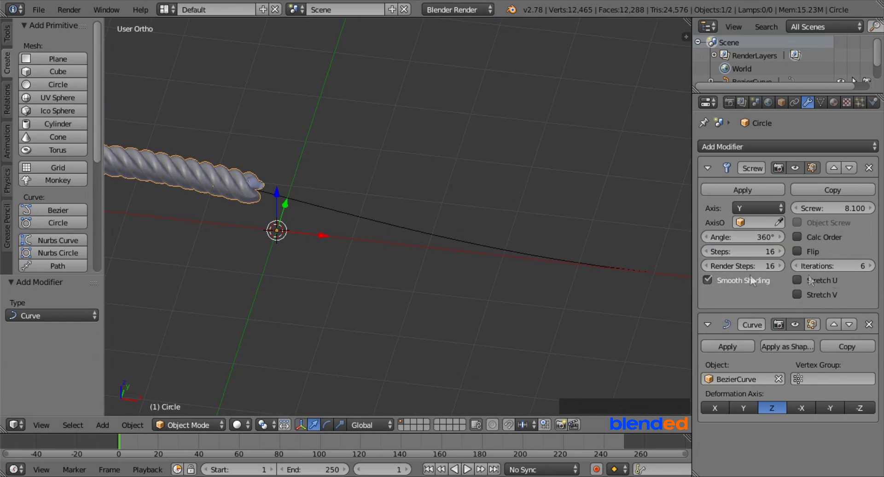
click(869, 266)
click(869, 267)
click(870, 267)
click(870, 266)
scroll(400, 223, down, 5)
shift+middle_drag(399, 222, 451, 217)
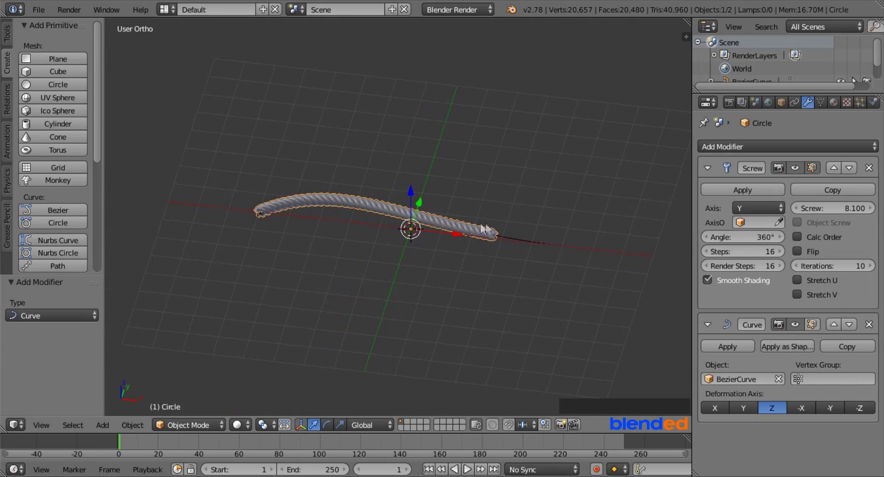
Select the Bezier curve in Edit Mode and raise the control point near the rope's right end.
right_click(528, 238)
scroll(529, 241, up, 2)
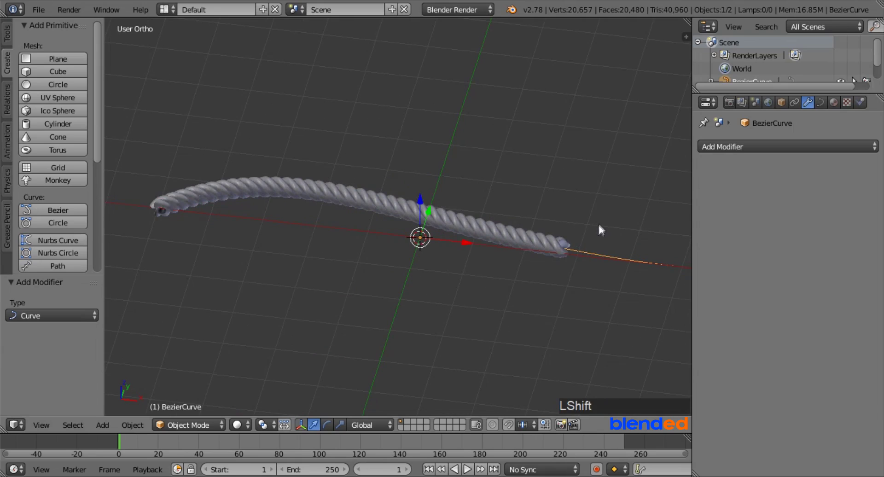
shift+middle_drag(599, 226, 568, 219)
key(Tab)
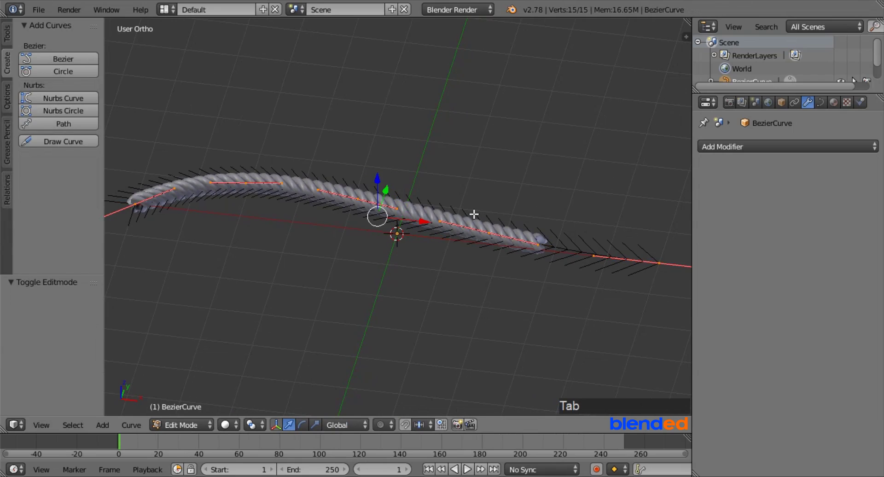
right_click(495, 234)
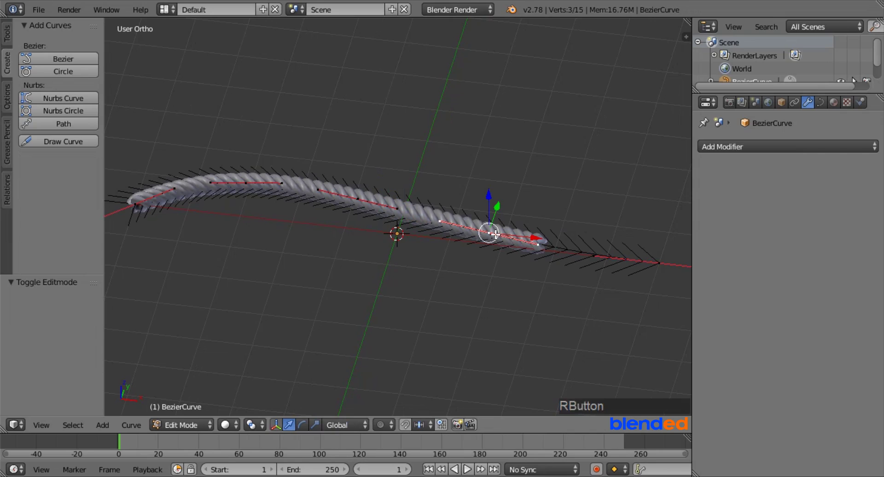
key(g)
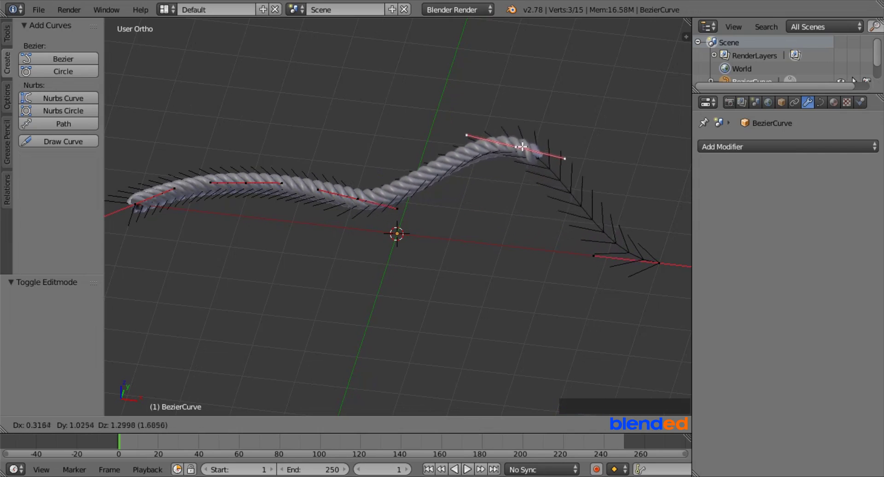
click(478, 175)
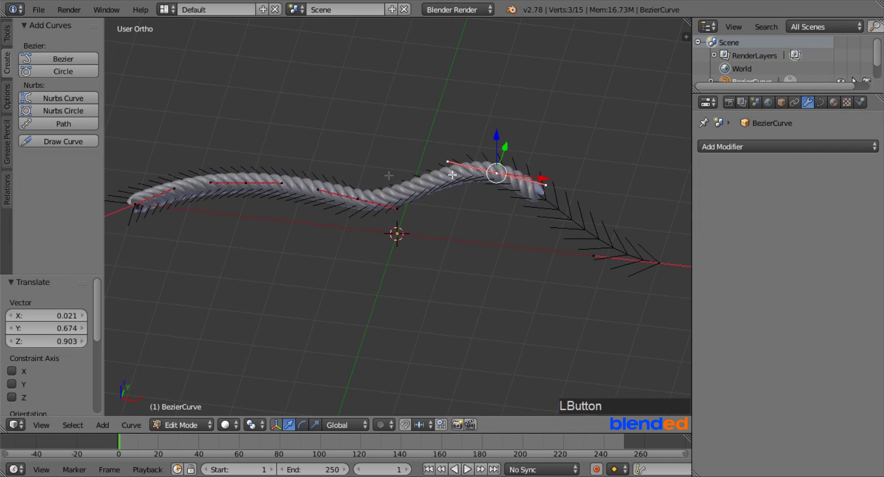
Lower the control point on the rope's left part to make an S-shaped wave.
right_click(249, 184)
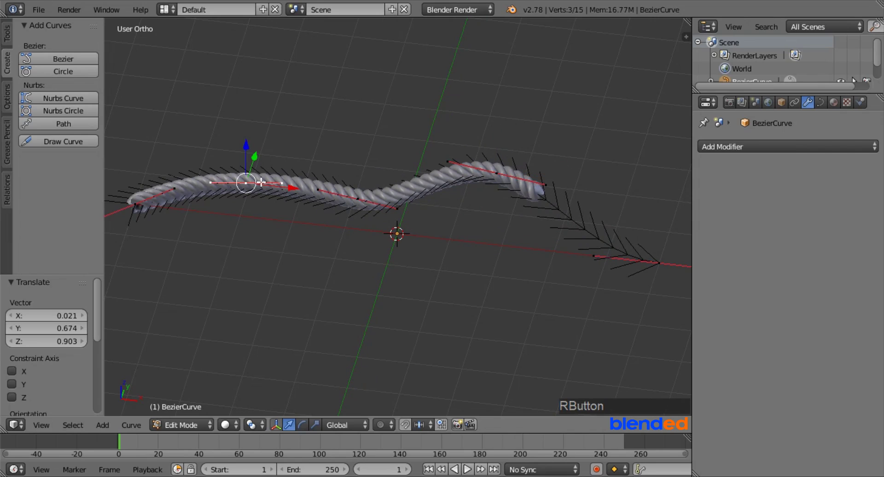
key(g)
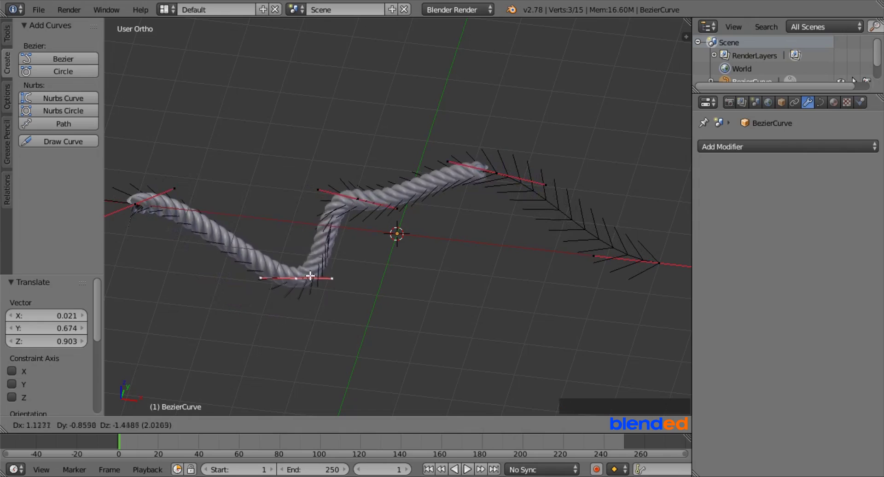
click(261, 249)
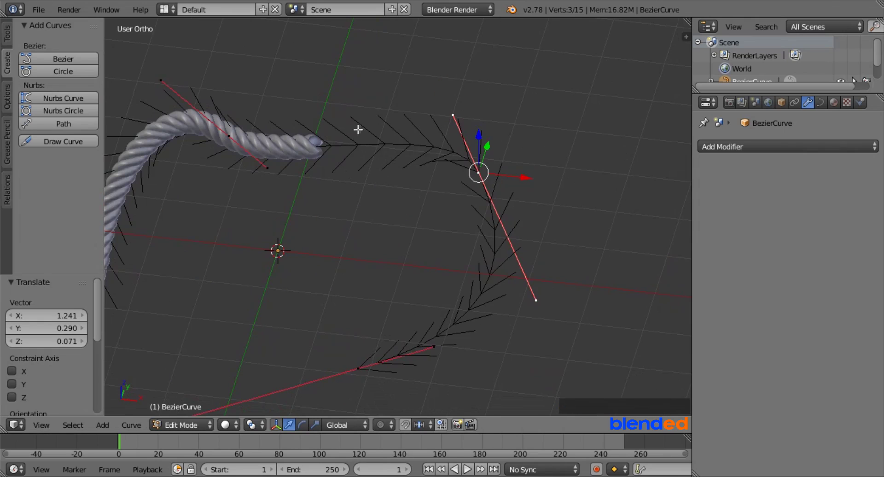
Leave Edit Mode, select the Circle rope, and step Screw iterations up from 10 to 18.
key(Tab)
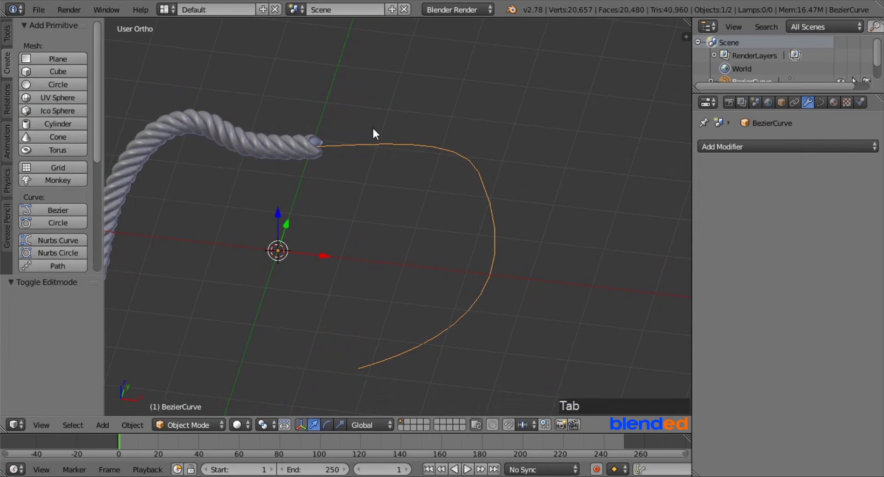
right_click(254, 142)
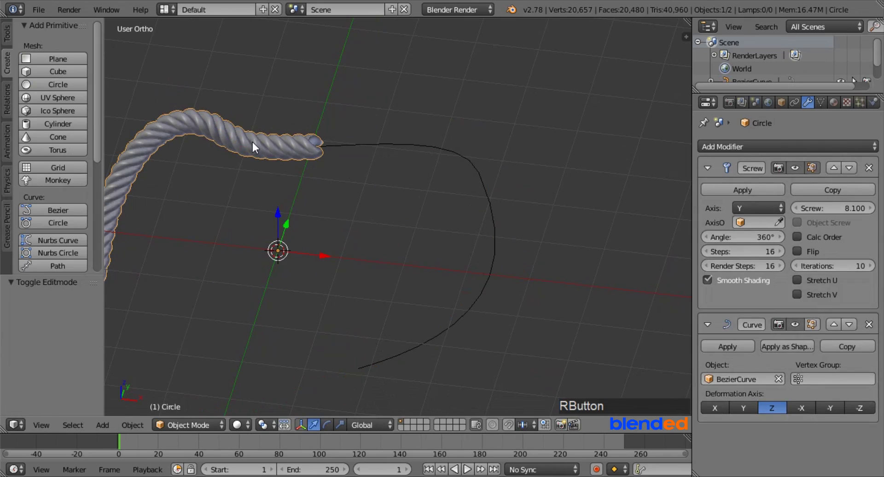
click(869, 266)
click(869, 266)
click(869, 266)
click(870, 266)
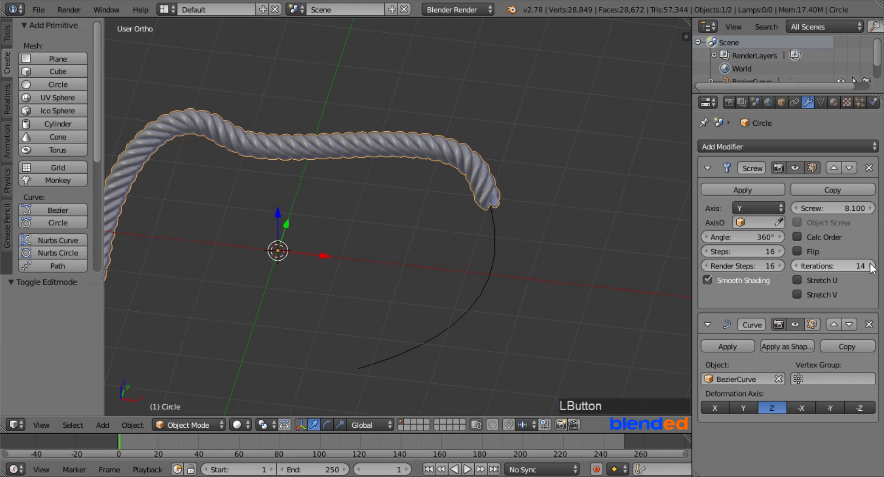
click(870, 266)
click(869, 267)
click(870, 266)
click(870, 266)
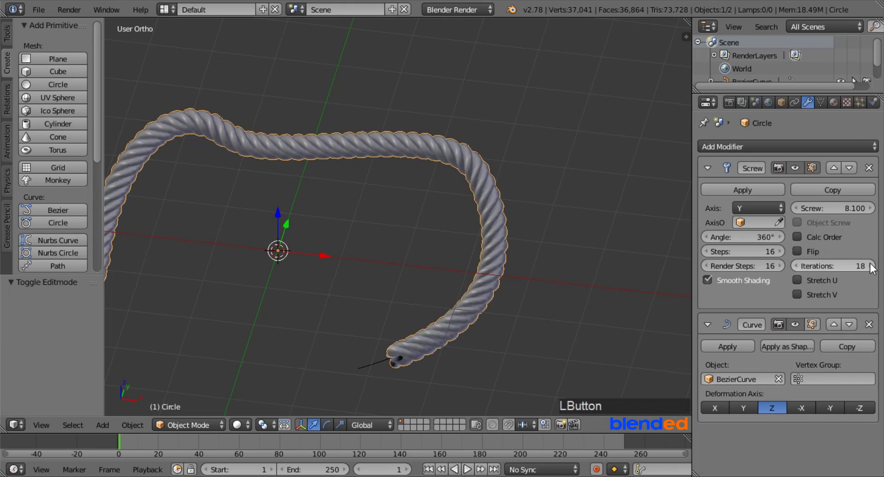